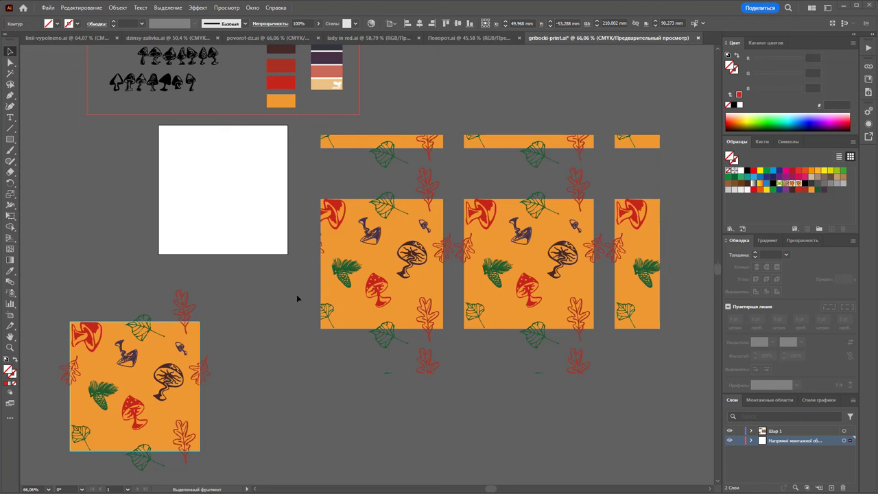
# Step: Drag the tile group into the Swatches panel, then deselect it
pyautogui.scroll(-2, 297, 299)
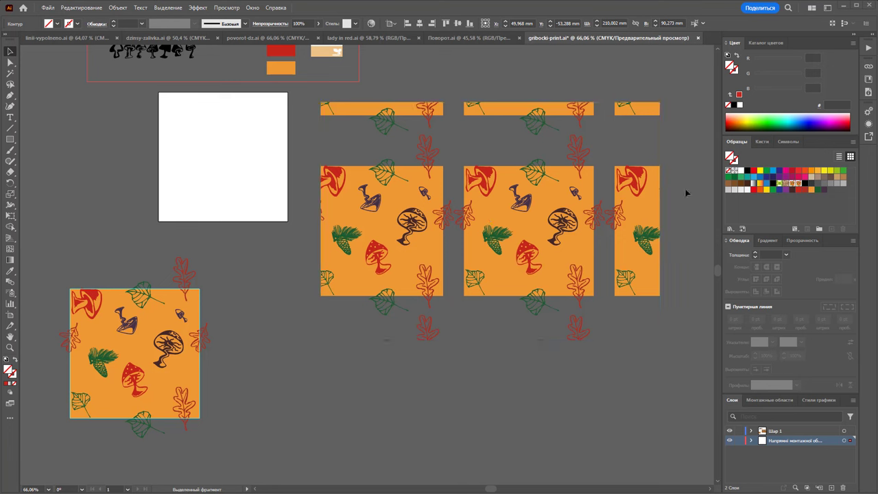
pyautogui.click(243, 339)
pyautogui.scroll(2, 243, 336)
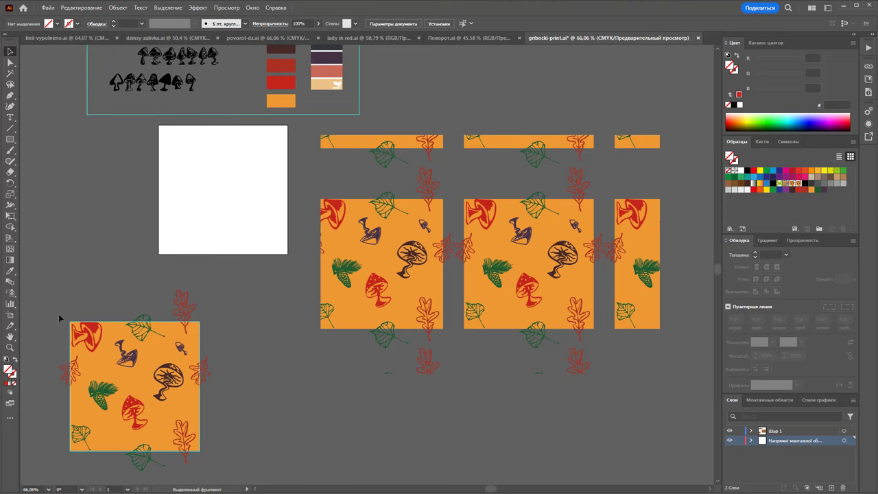
pyautogui.moveTo(137, 360); pyautogui.dragTo(809, 214)
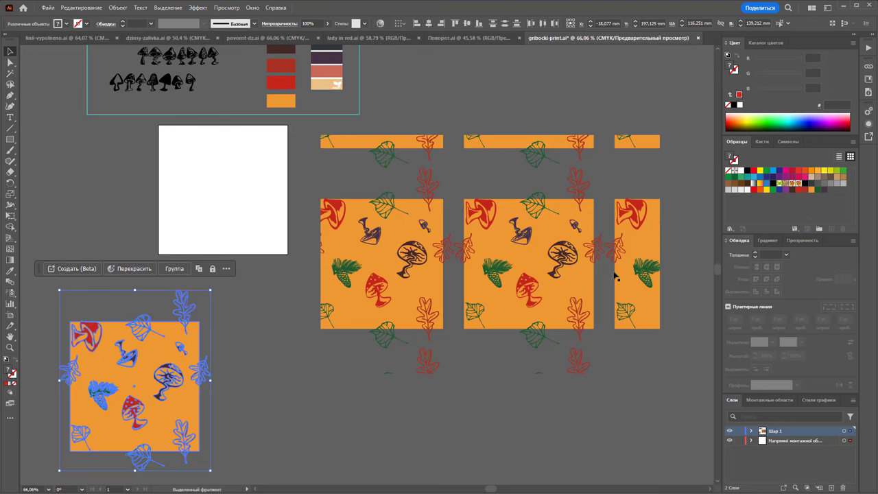
pyautogui.click(346, 410)
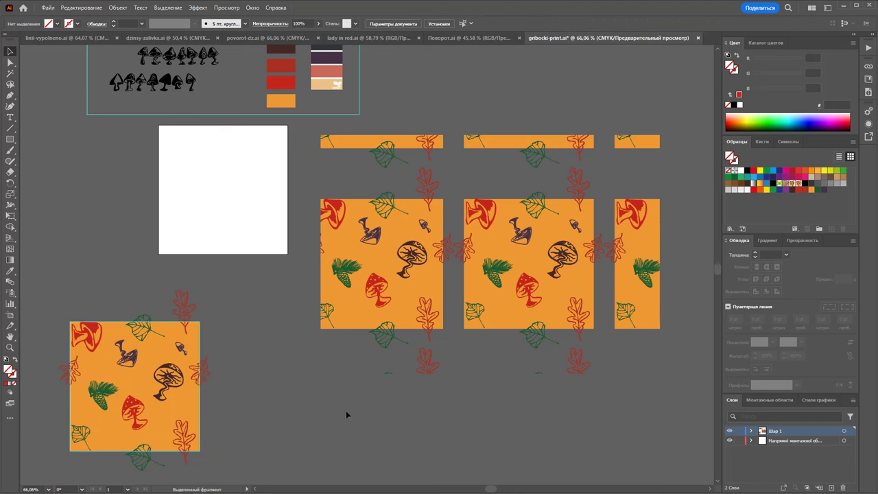
# Step: Scroll up and down the document to review the pattern tiles
pyautogui.scroll(-1, 253, 344)
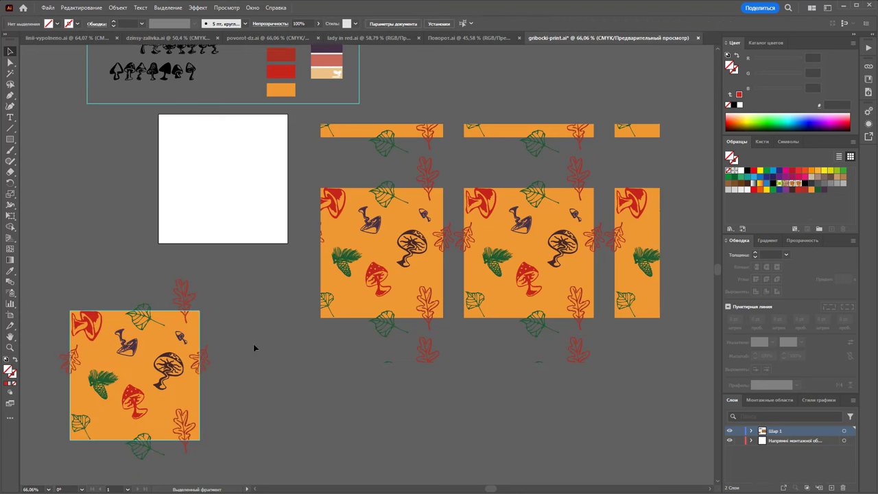
pyautogui.scroll(3, 280, 335)
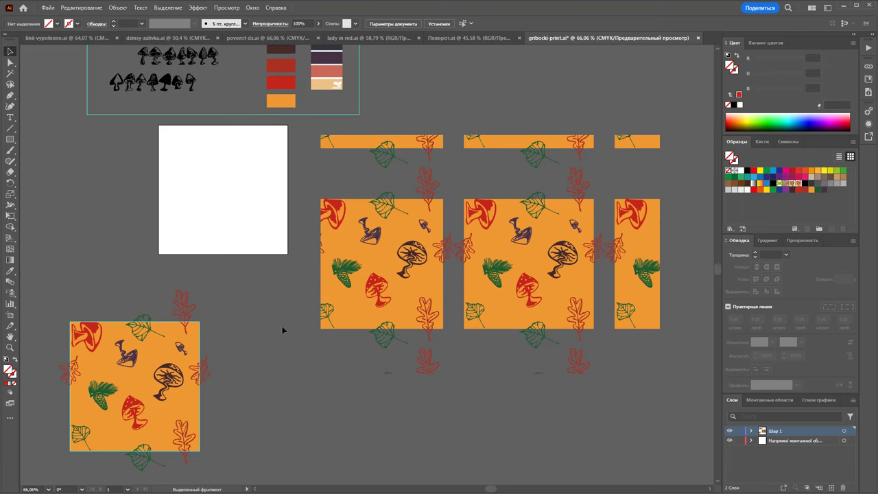
pyautogui.scroll(3, 284, 321)
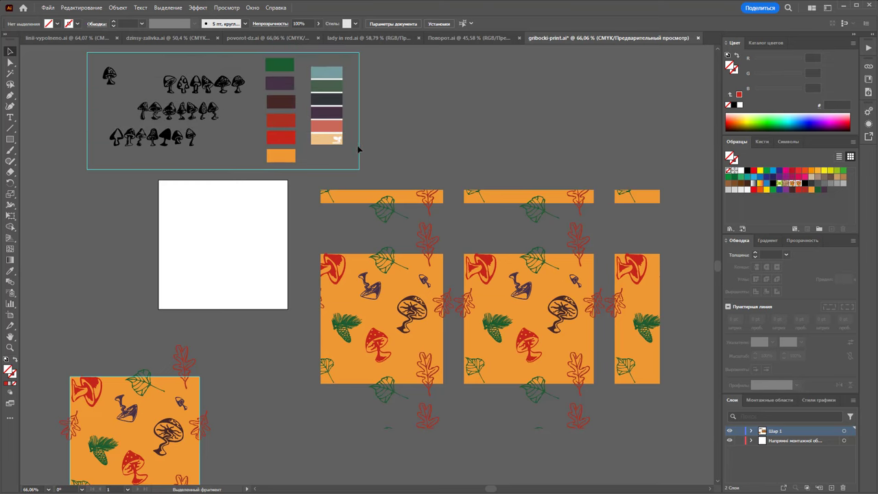
pyautogui.scroll(-3, 406, 131)
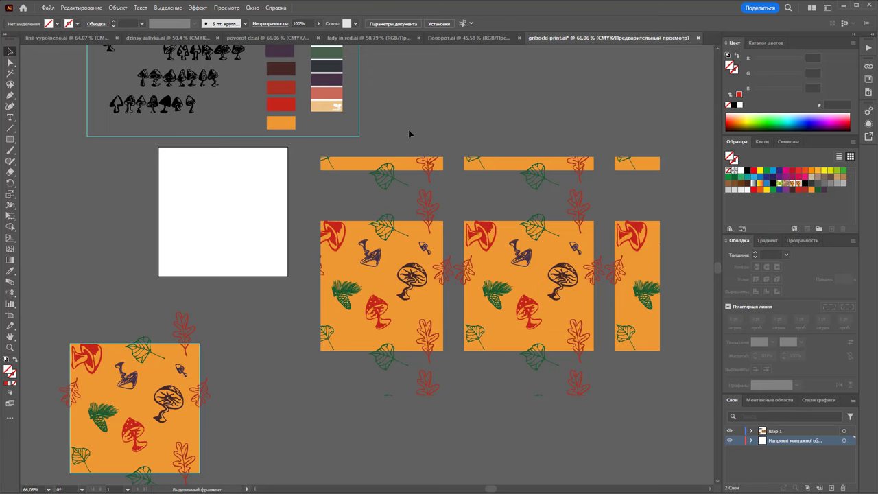
pyautogui.scroll(3, 408, 133)
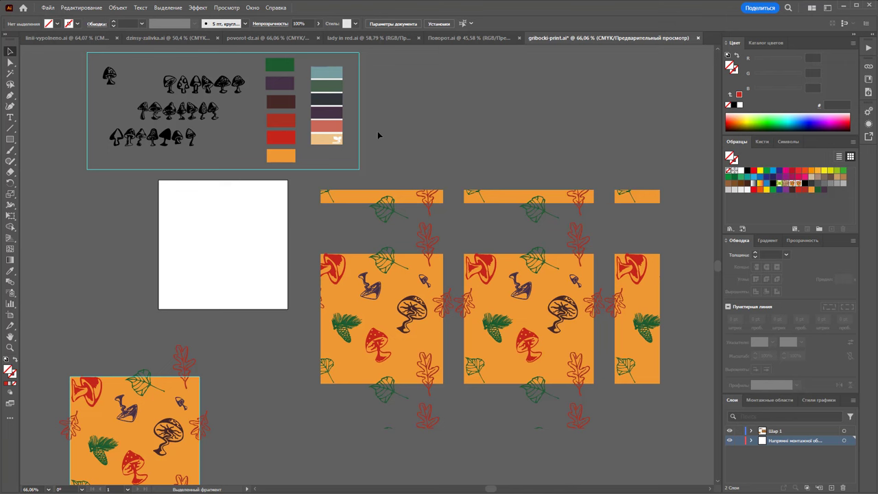
pyautogui.scroll(-3, 335, 163)
pyautogui.scroll(-3, 237, 295)
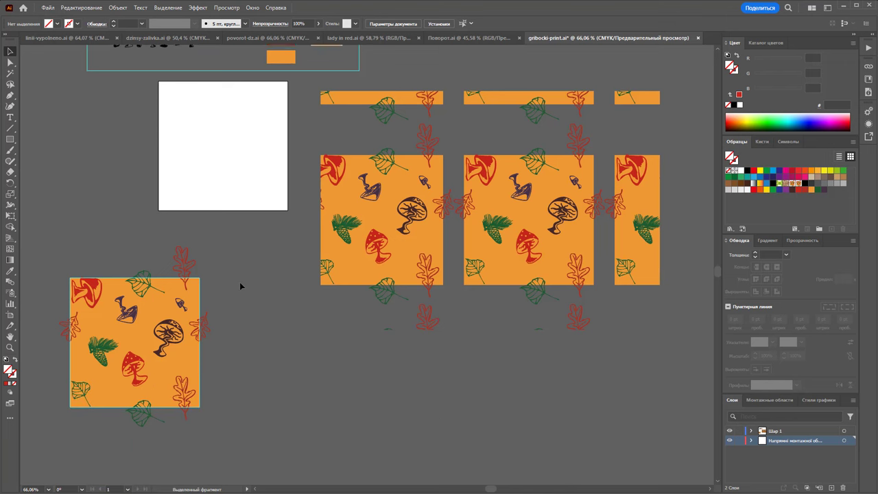
pyautogui.scroll(-1, 240, 285)
# Step: Try moving the lower-left tile group right, undo the move, and deselect
pyautogui.click(75, 275)
pyautogui.moveTo(185, 295); pyautogui.dragTo(775, 221)
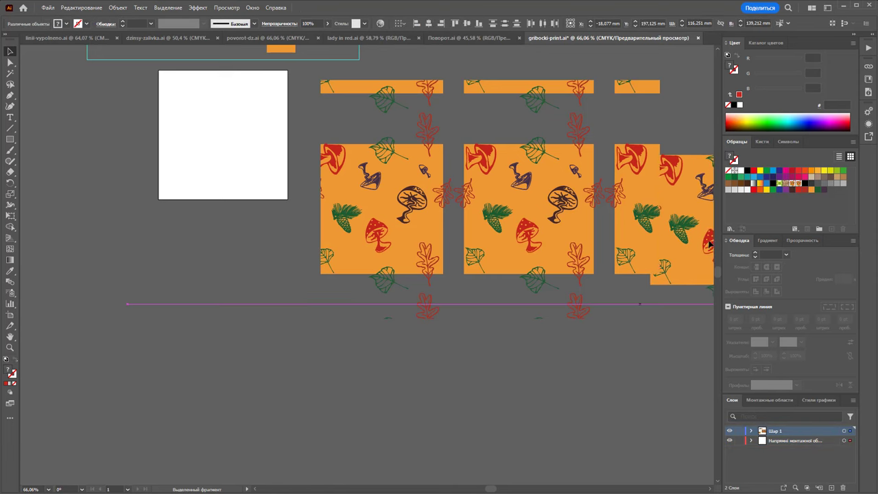
pyautogui.hotkey('ctrl', 'z')
pyautogui.click(470, 341)
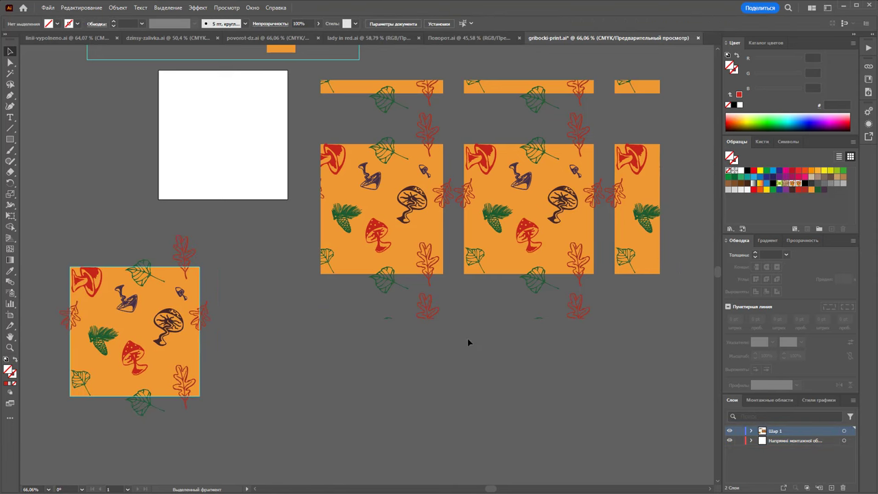
# Step: Create a new A4 (210 × 297 mm) document from the Print presets in RGB colour mode
pyautogui.click(47, 7)
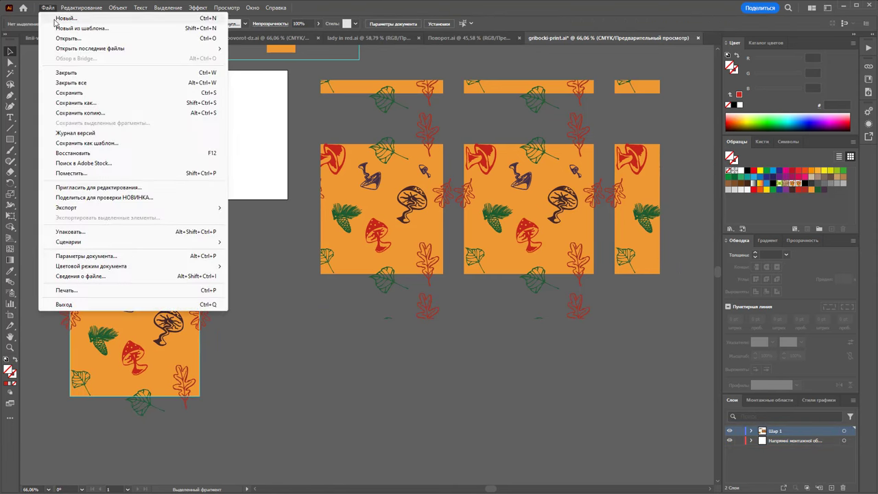
pyautogui.click(60, 18)
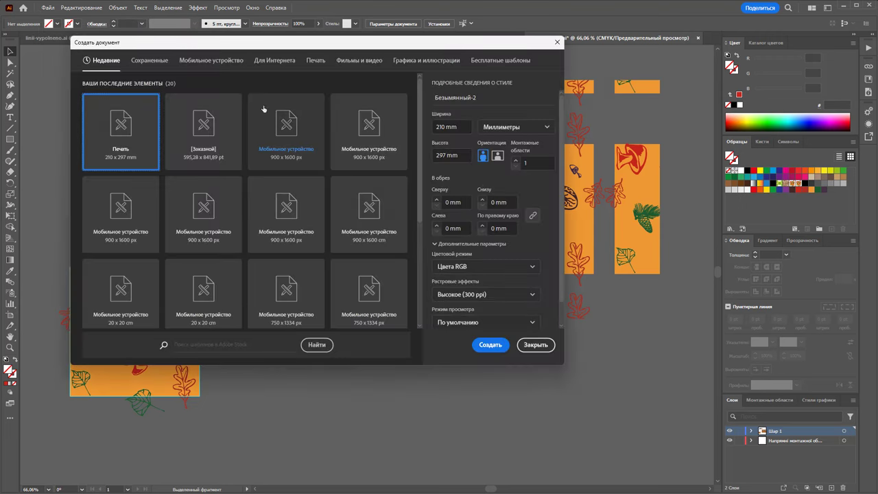
pyautogui.click(316, 60)
pyautogui.click(190, 137)
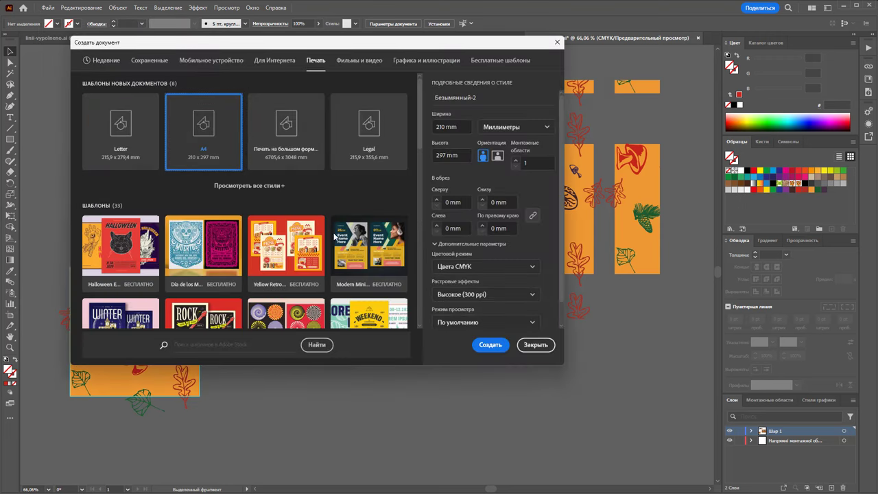
pyautogui.click(504, 272)
pyautogui.click(504, 296)
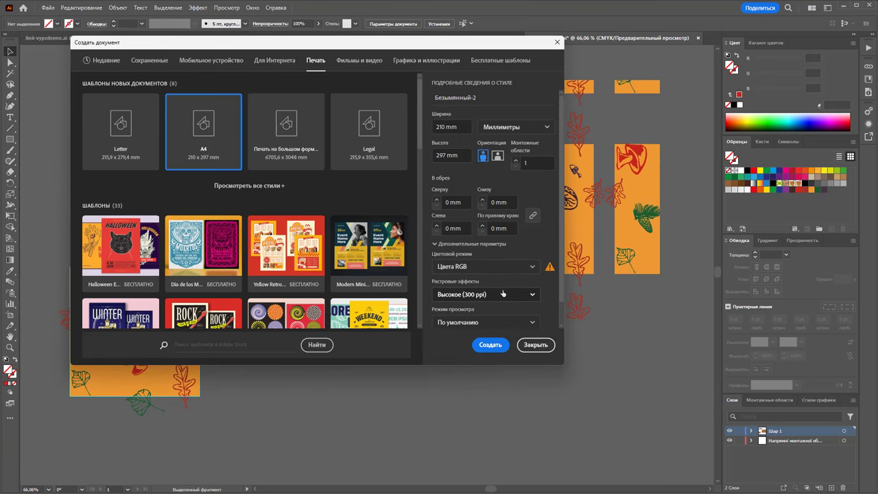
pyautogui.click(500, 350)
# Step: Copy the lower-left tile group from gribocki-print.ai and paste it at Безымянный-2's upper left
pyautogui.click(493, 37)
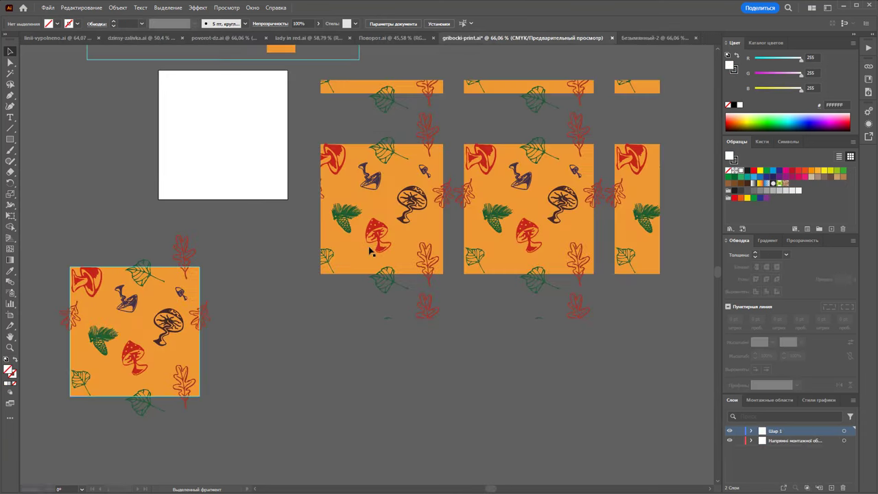
pyautogui.moveTo(44, 236); pyautogui.dragTo(243, 429)
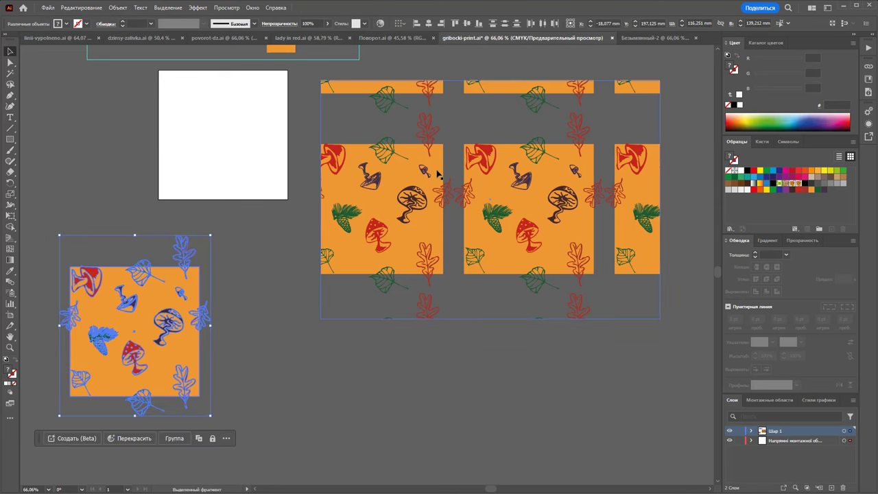
pyautogui.click(641, 38)
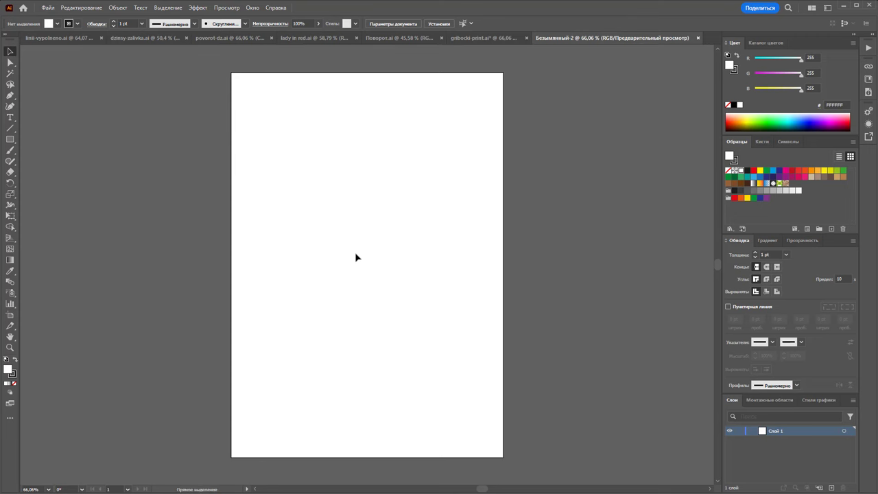
pyautogui.hotkey('ctrl', 'v')
pyautogui.moveTo(355, 252); pyautogui.dragTo(323, 183)
pyautogui.click(485, 201)
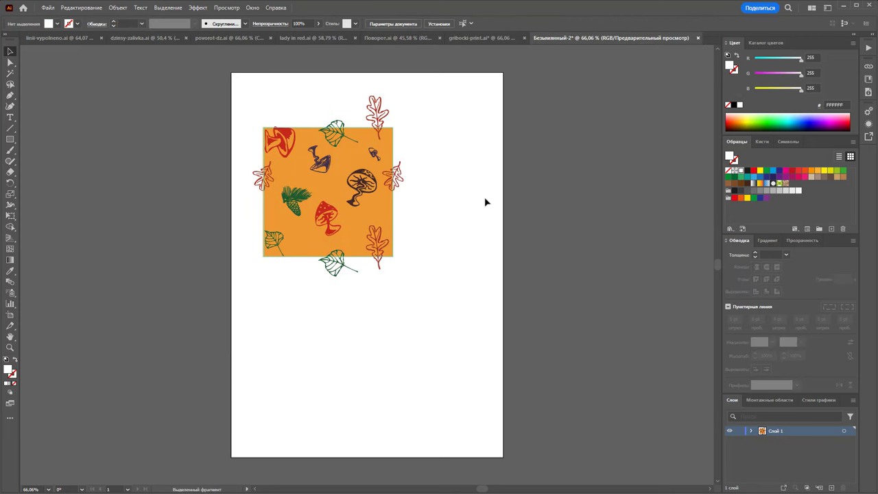
# Step: Select the pasted tile's orange background square, then the whole tile group, to inspect them
pyautogui.click(393, 242)
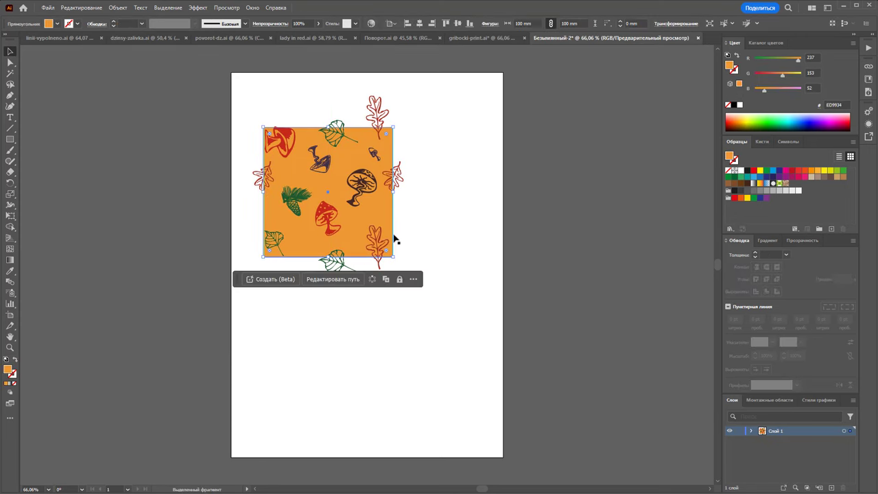
pyautogui.hotkey('ctrl', 'shift', 'a')
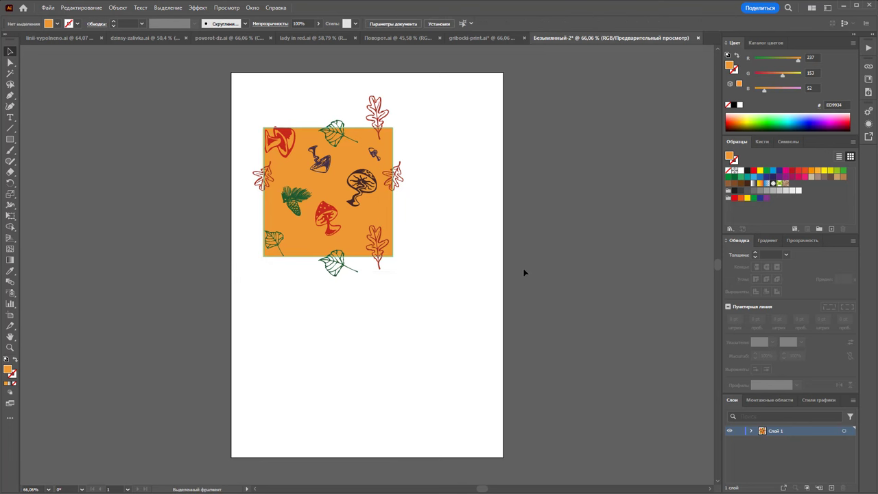
pyautogui.click(384, 221)
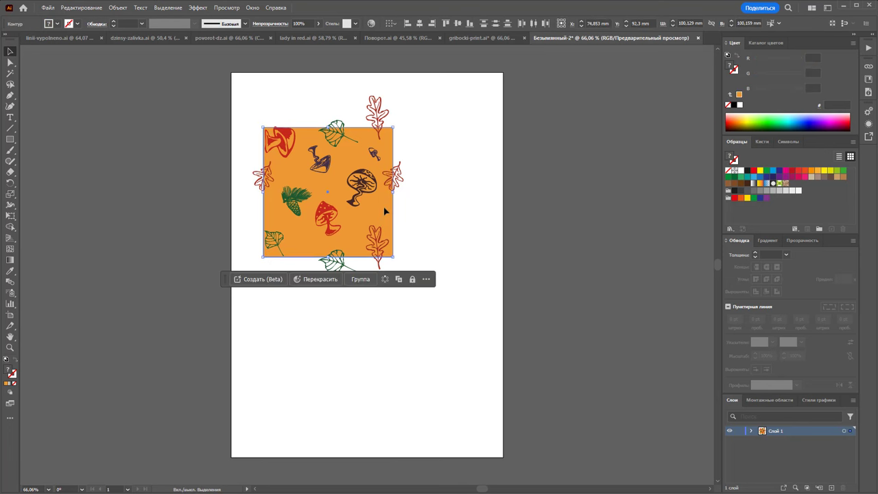
pyautogui.click(526, 244)
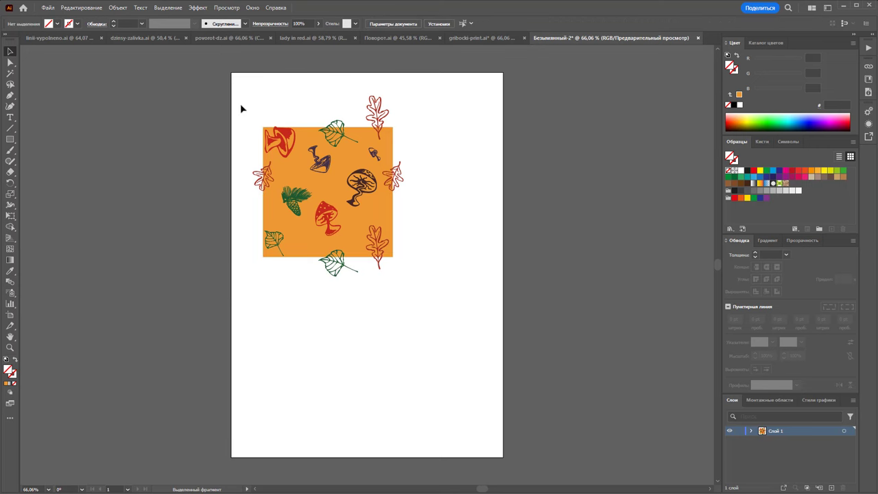
pyautogui.click(11, 347)
pyautogui.moveTo(354, 174); pyautogui.dragTo(471, 245)
pyautogui.scroll(2, 336, 243)
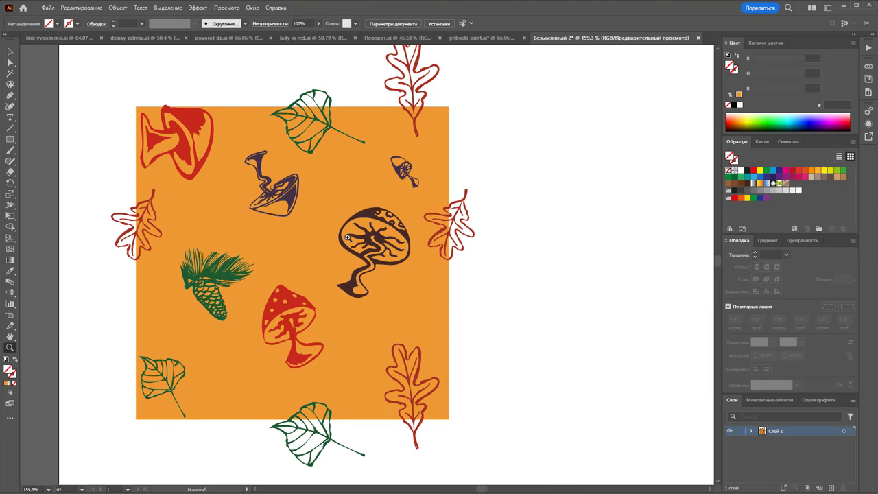
pyautogui.moveTo(157, 103); pyautogui.dragTo(381, 226)
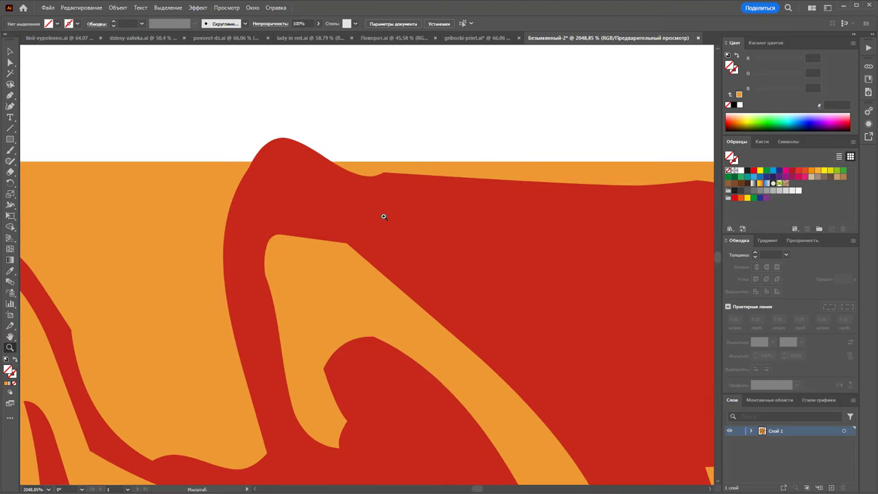
pyautogui.keyDown('alt'); pyautogui.click(400, 200); pyautogui.keyUp('alt')
pyautogui.keyDown('alt'); pyautogui.click(576, 294); pyautogui.keyUp('alt')
pyautogui.scroll(-1, 576, 295)
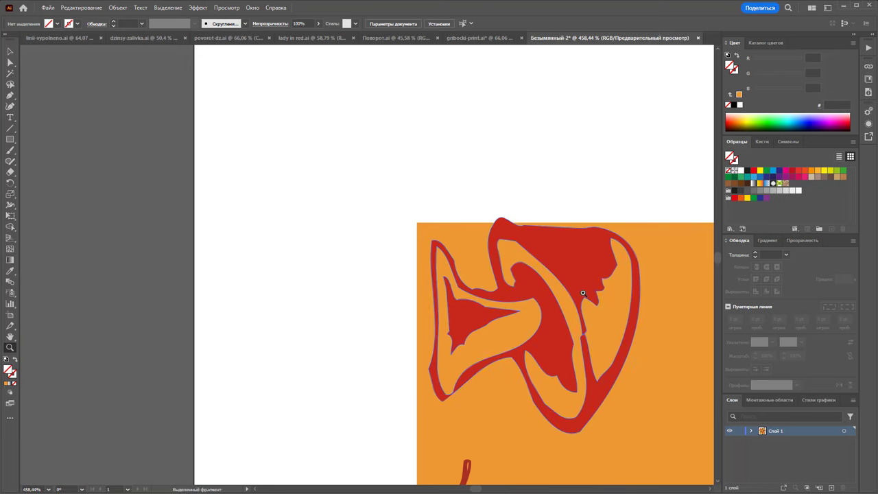
pyautogui.hotkey('ctrl', '0')
pyautogui.scroll(1, 350, 232)
pyautogui.moveTo(350, 232); pyautogui.dragTo(366, 235)
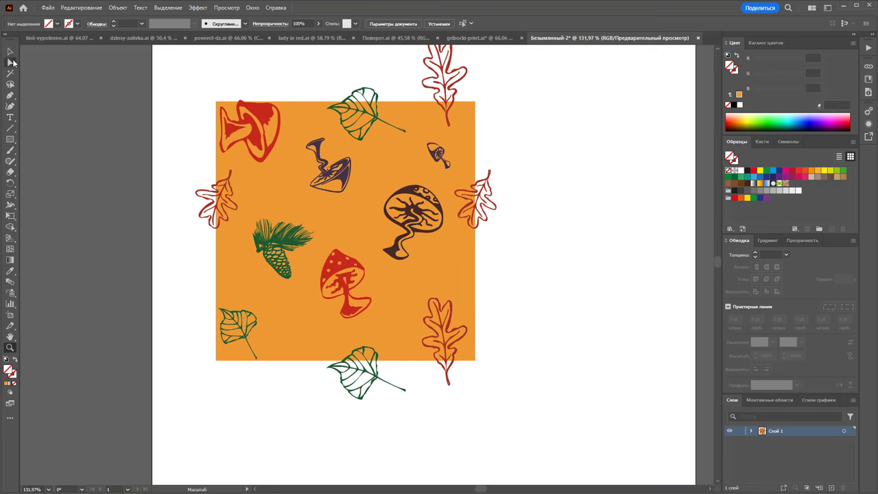
# Step: Nudge the top-left red mushroom slightly down-right in isolation mode, then exit isolation
pyautogui.press('v')
pyautogui.doubleClick(261, 121)
pyautogui.doubleClick(261, 121)
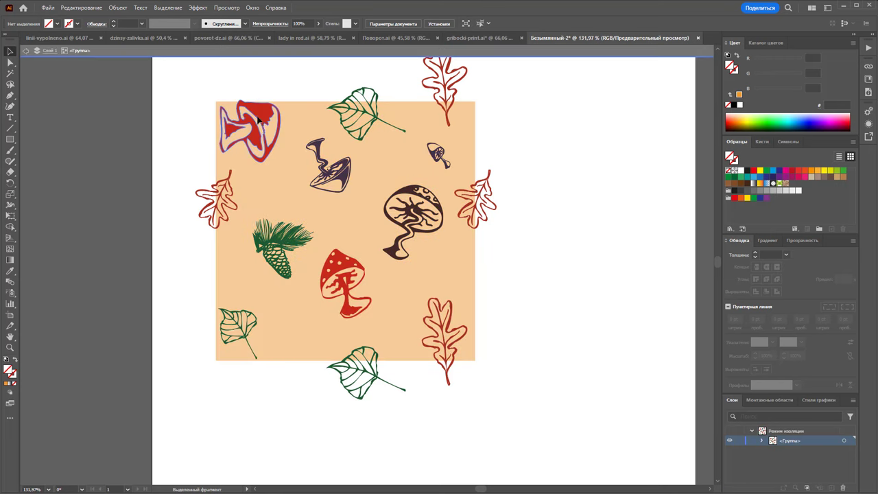
pyautogui.moveTo(262, 121); pyautogui.dragTo(265, 124)
pyautogui.doubleClick(271, 80)
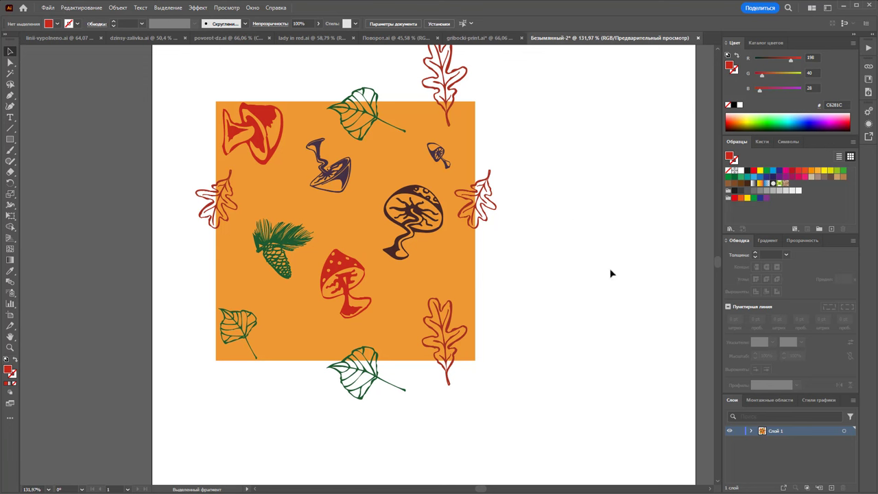
# Step: Drag all the tile artwork into the Swatches panel as a pattern, then zoom out
pyautogui.moveTo(541, 388); pyautogui.dragTo(157, 78)
pyautogui.moveTo(362, 205)
pyautogui.mouseDown()
pyautogui.moveTo(426, 231)
pyautogui.moveTo(842, 201)
pyautogui.mouseUp()
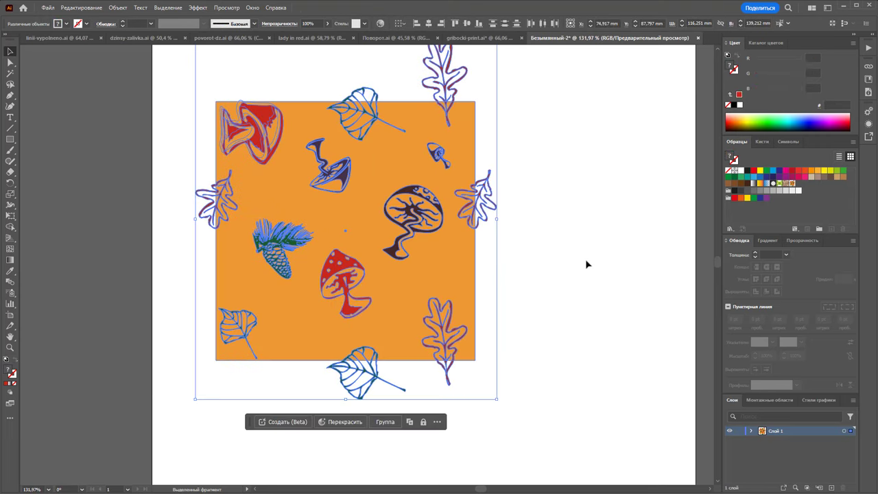
pyautogui.click(526, 272)
pyautogui.press('z')
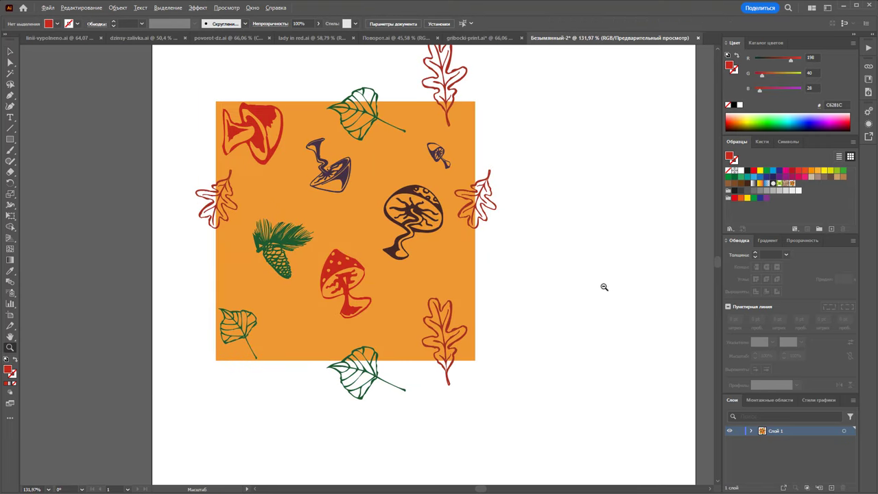
pyautogui.keyDown('alt'); pyautogui.click(604, 288); pyautogui.keyUp('alt')
pyautogui.keyDown('alt'); pyautogui.click(196, 260); pyautogui.keyUp('alt')
pyautogui.scroll(-2, 275, 302)
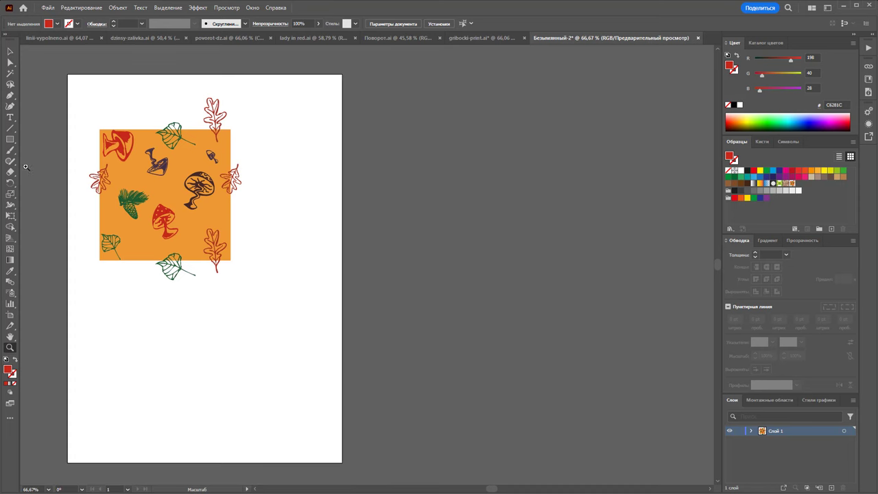
# Step: Draw a 265.651 × 295.582 mm rectangle right of the artboard and apply the new pattern swatch
pyautogui.click(11, 139)
pyautogui.moveTo(349, 76); pyautogui.dragTo(696, 462)
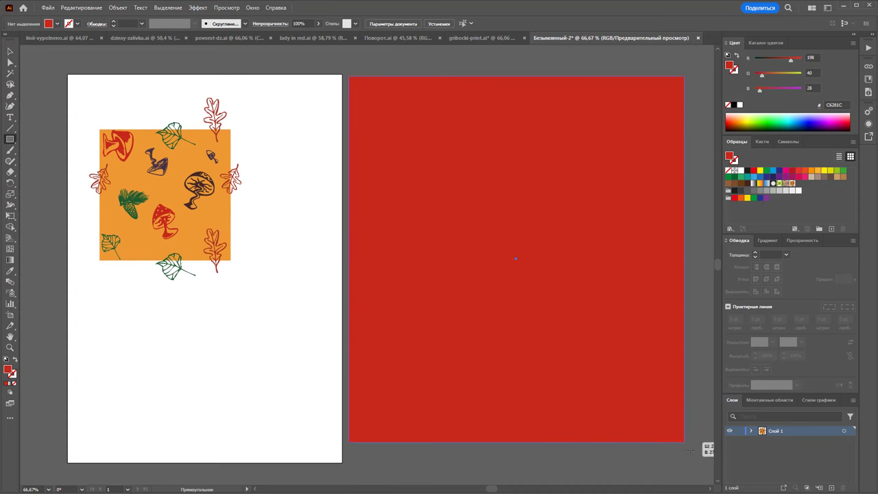
pyautogui.click(792, 183)
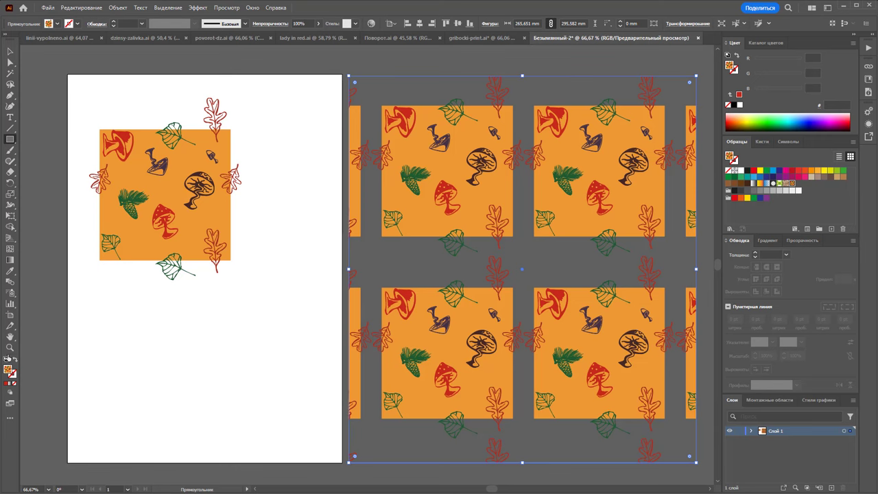
pyautogui.click(10, 347)
pyautogui.scroll(1, 123, 311)
pyautogui.moveTo(108, 191); pyautogui.dragTo(261, 243)
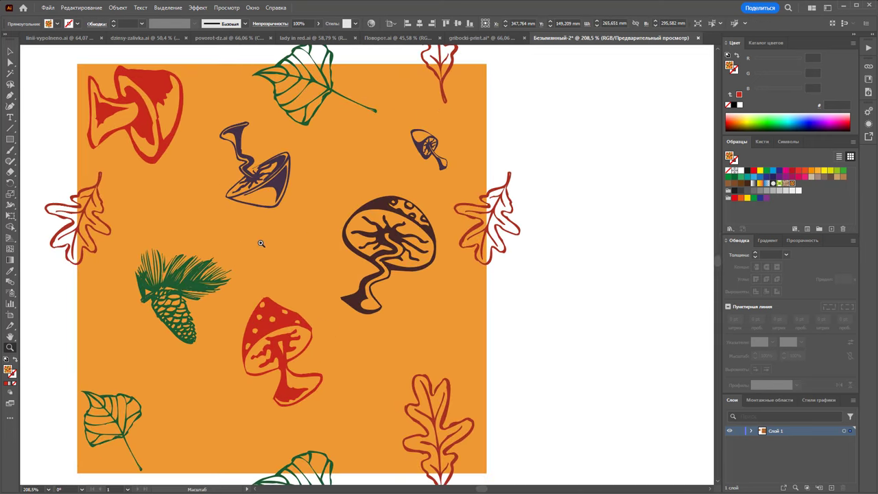
# Step: Draw a 100 × 100 mm square over the orange tile, set fill to None, and send it to back
pyautogui.click(11, 140)
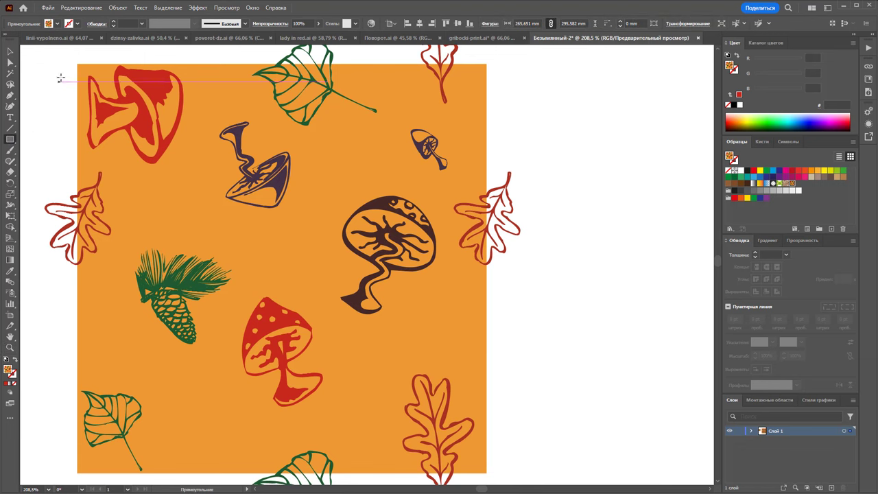
pyautogui.moveTo(77, 64)
pyautogui.mouseDown()
pyautogui.moveTo(405, 430)
pyautogui.moveTo(487, 473)
pyautogui.mouseUp()
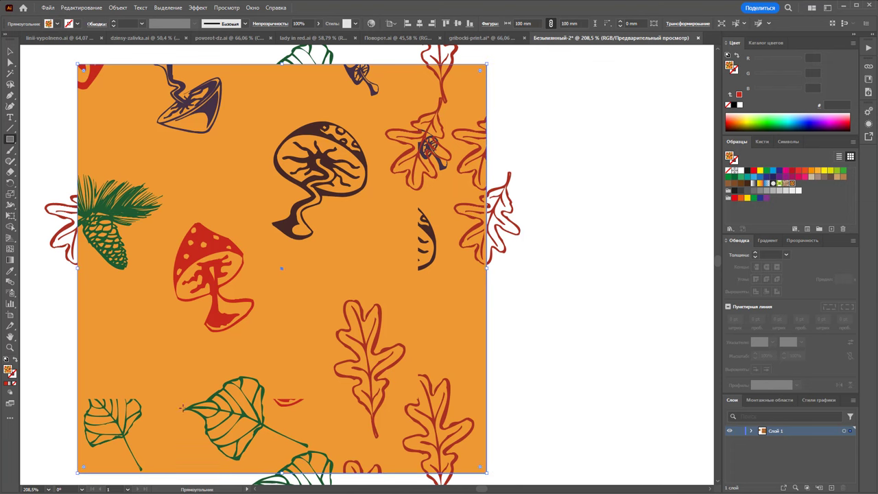
pyautogui.click(15, 387)
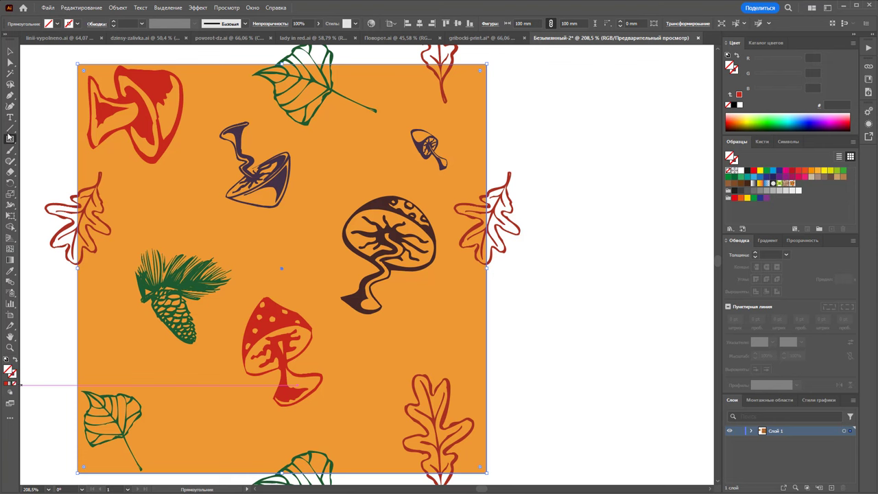
pyautogui.click(13, 52)
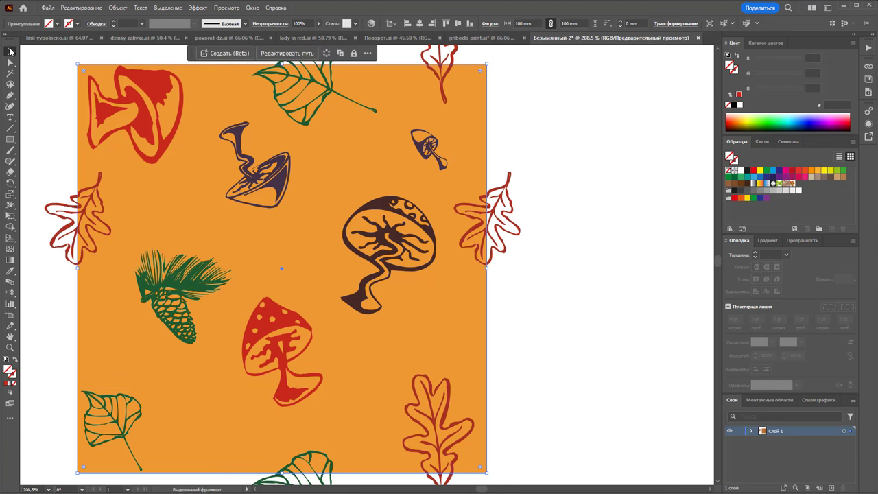
pyautogui.rightClick(212, 67)
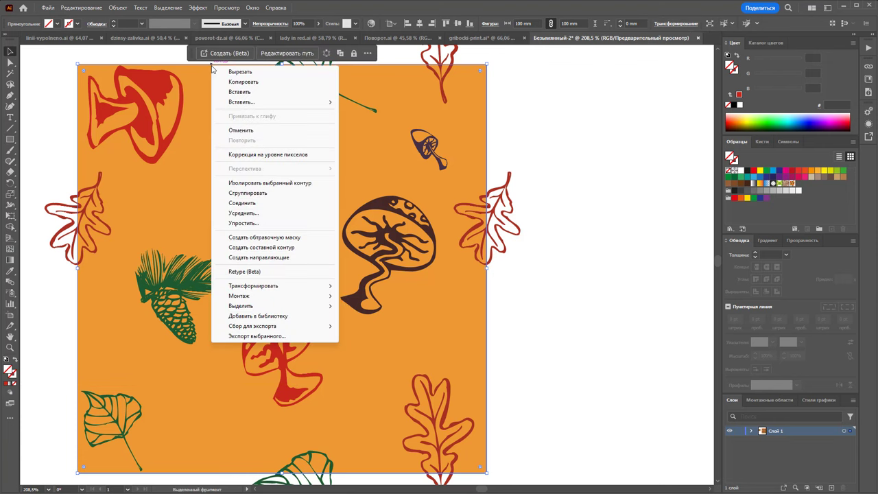
pyautogui.moveTo(240, 296)
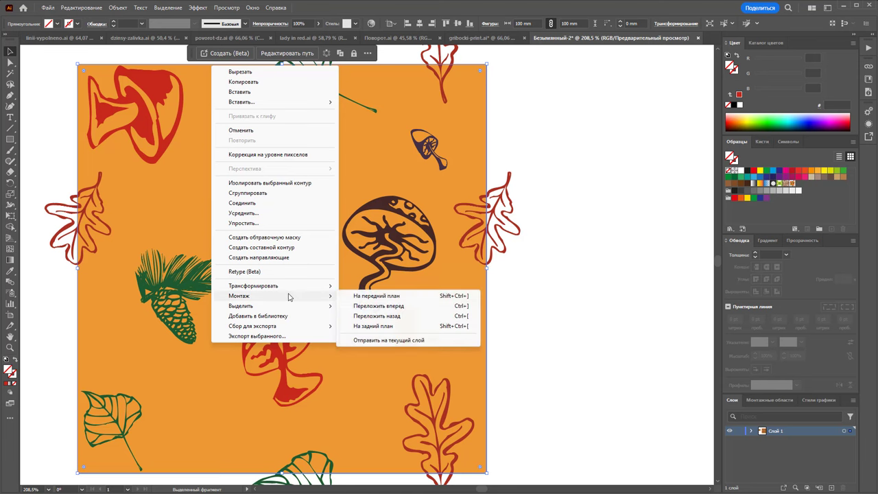
pyautogui.click(376, 325)
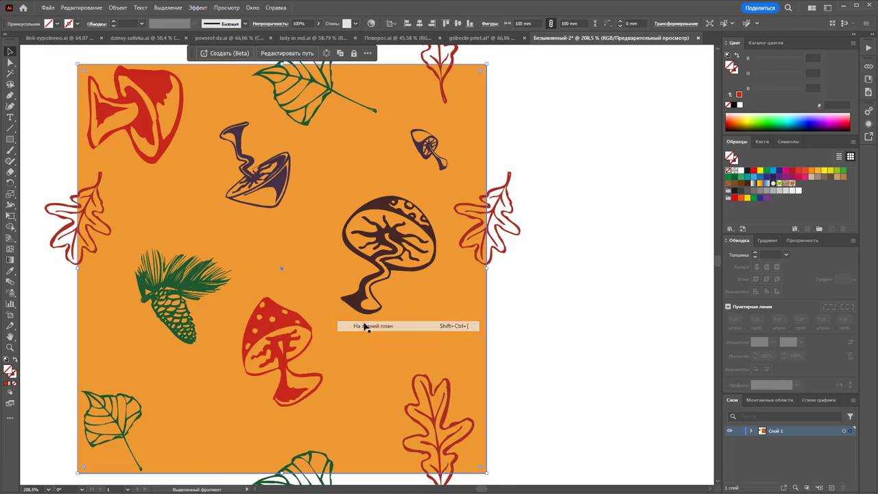
pyautogui.click(577, 300)
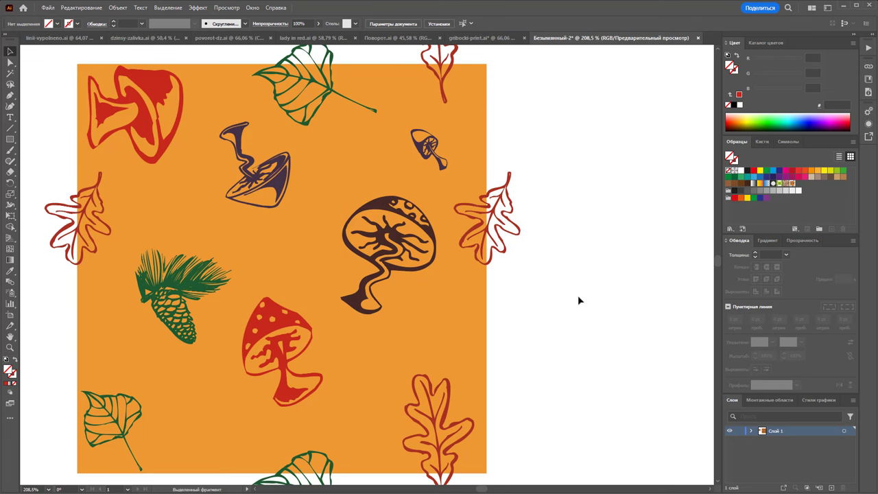
# Step: Drag the tile artwork and its 100 mm boundary square into Swatches as a new pattern
pyautogui.press('z')
pyautogui.hotkey('ctrl', '-')
pyautogui.hotkey('ctrl', '-')
pyautogui.hotkey('ctrl', '-')
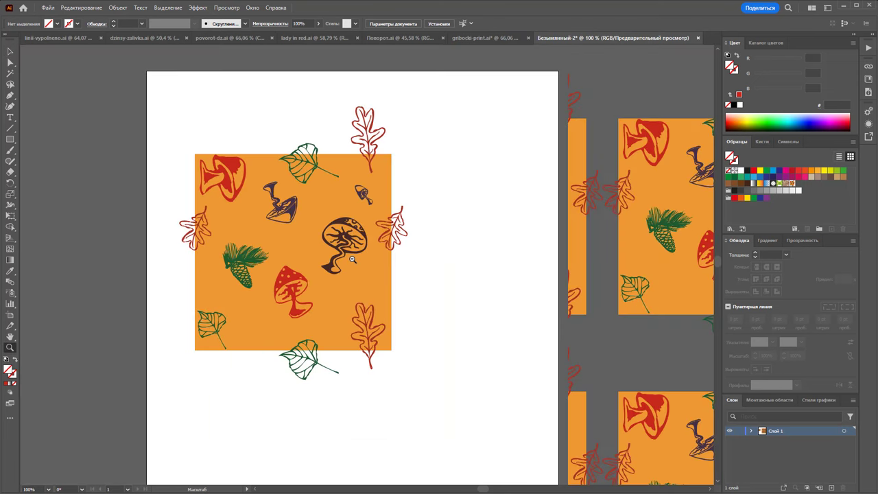
pyautogui.click(10, 52)
pyautogui.moveTo(125, 84); pyautogui.dragTo(444, 397)
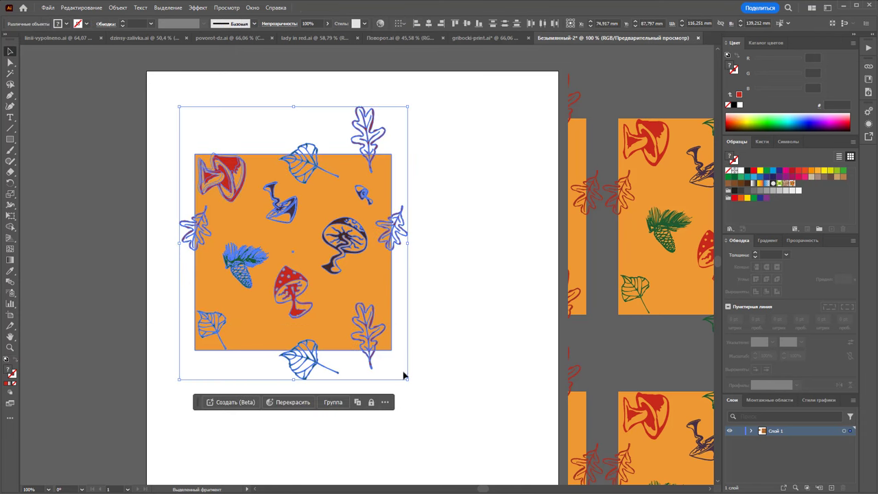
pyautogui.moveTo(404, 376); pyautogui.dragTo(823, 206)
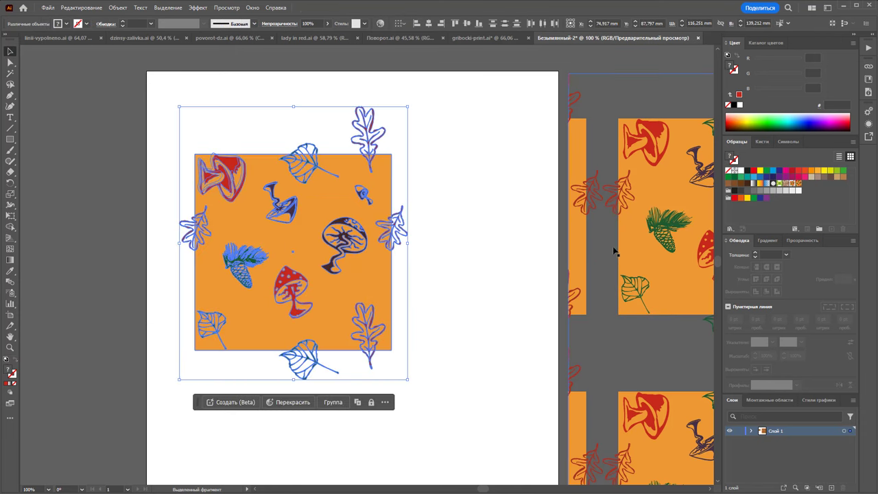
# Step: Fill the large rectangle with the new bounded-tile swatch for a seamless pattern
pyautogui.press('z')
pyautogui.keyDown('alt'); pyautogui.click(658, 342); pyautogui.keyUp('alt')
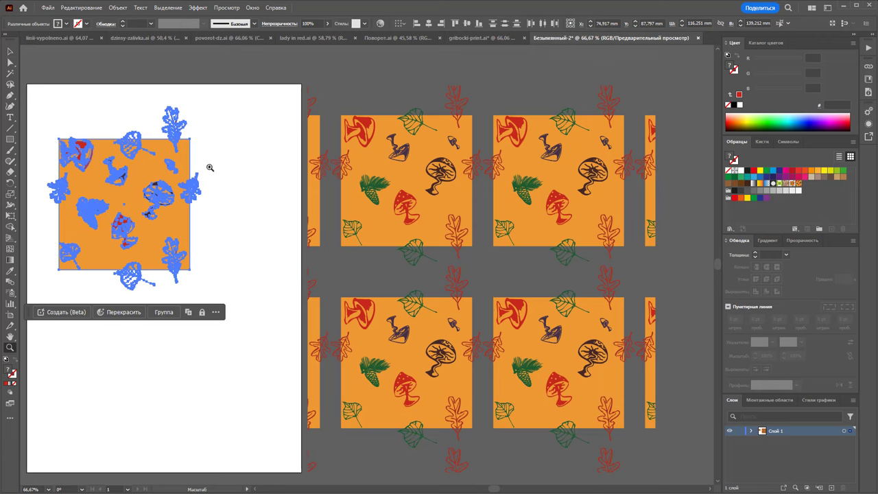
pyautogui.scroll(-1, 210, 167)
pyautogui.press('v')
pyautogui.click(645, 254)
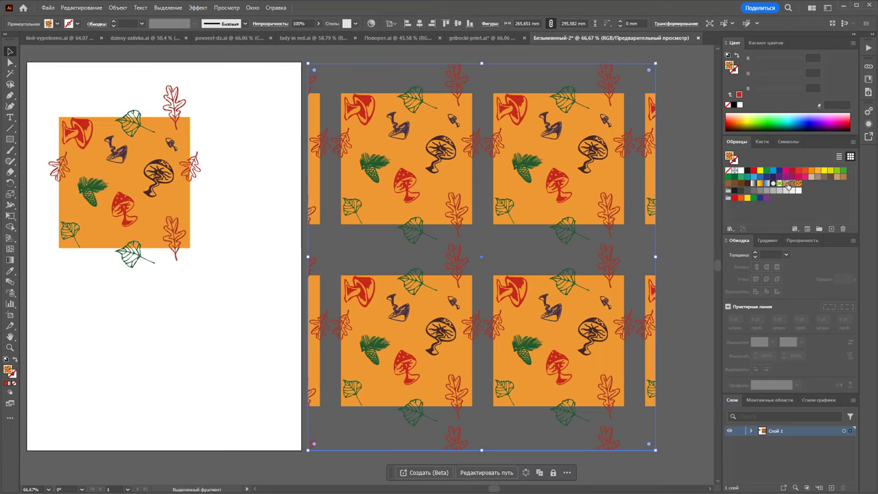
pyautogui.click(796, 183)
# Step: Deselect the rectangle and switch to gribocki-print.ai with nothing selected
pyautogui.click(675, 129)
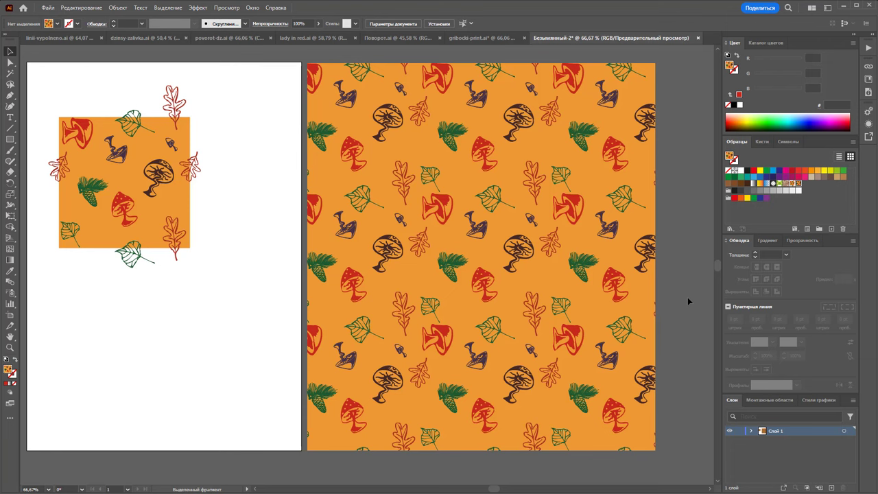
pyautogui.click(478, 41)
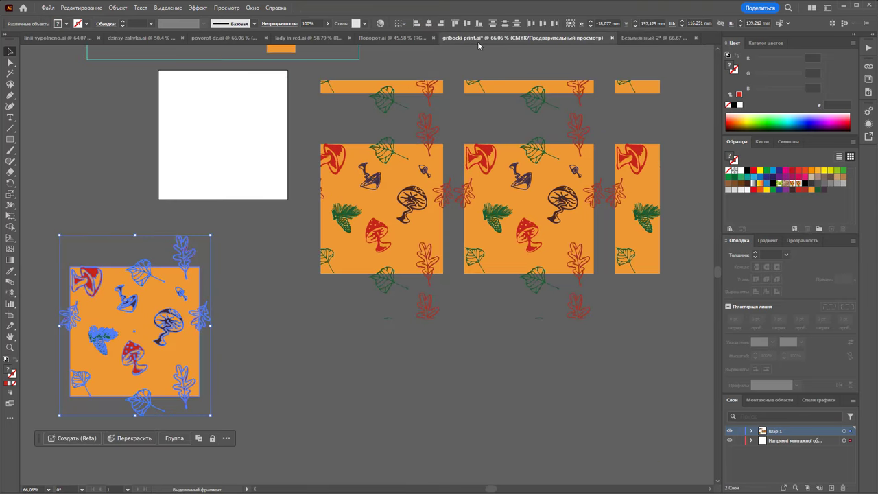
pyautogui.click(462, 376)
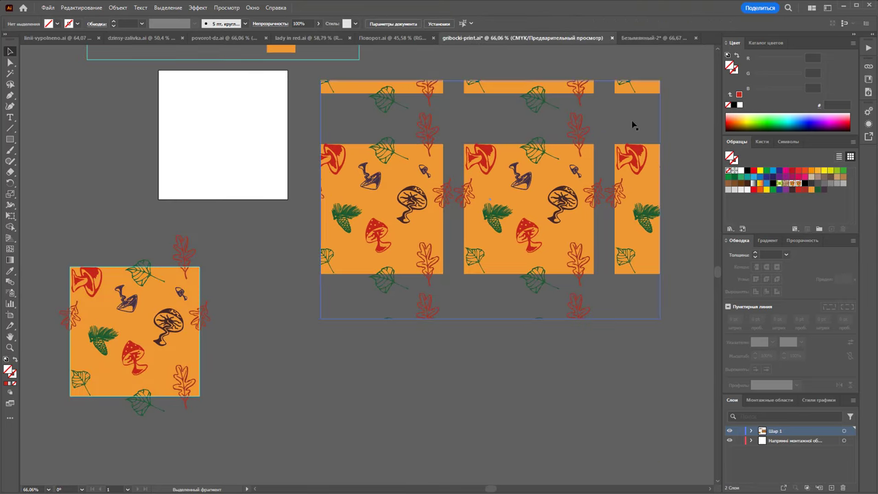
# Step: Switch back to the Безымянный-2 document tab
pyautogui.click(655, 38)
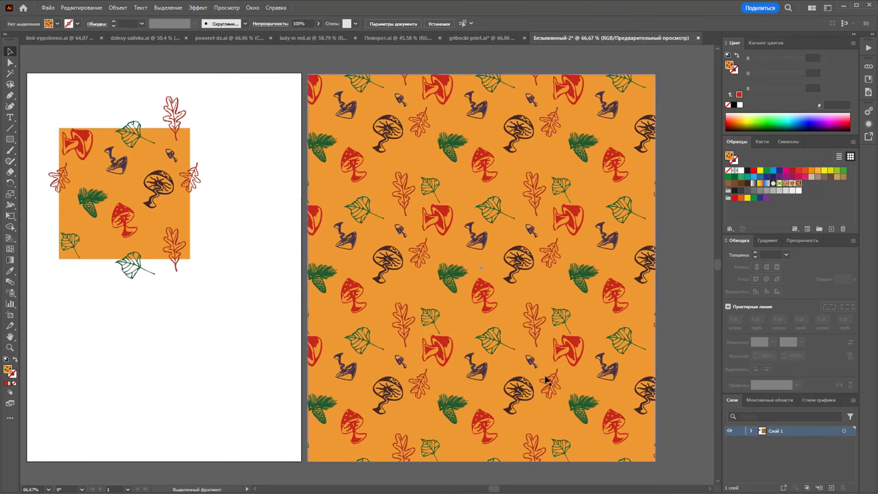